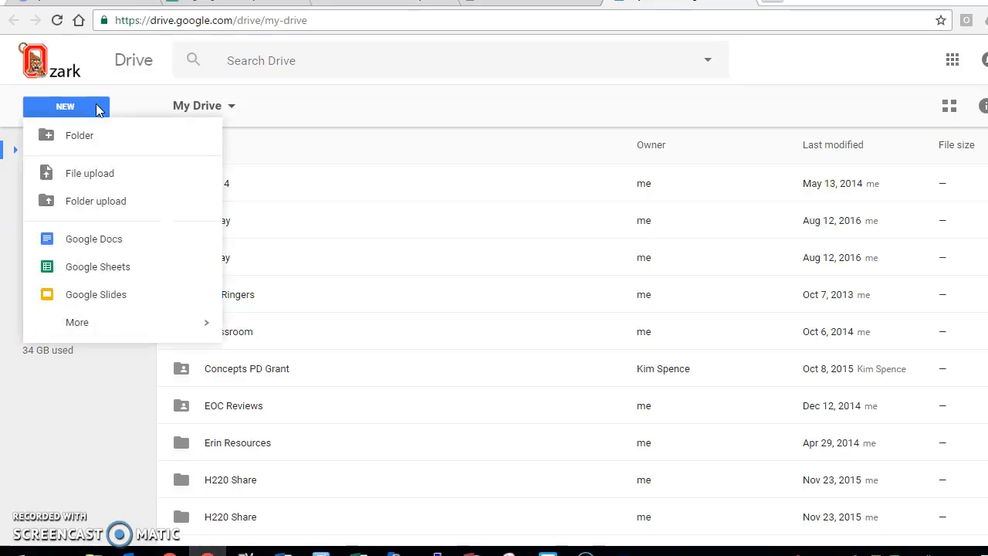
Step: Create a new Google Sheets spreadsheet and label cell A1 "x (degrees)"
{"action": "left_click", "coordinate": [131, 267]}
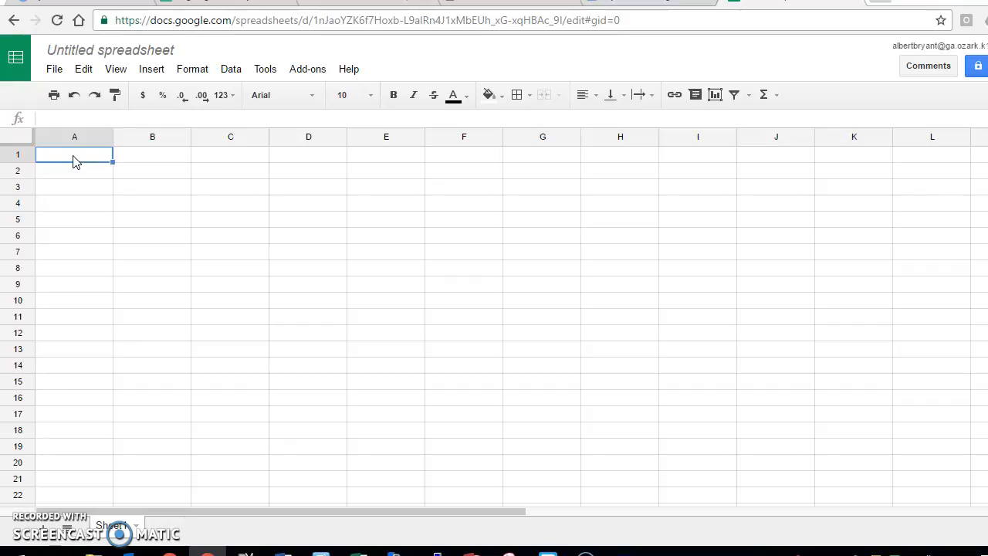
{"action": "left_click", "coordinate": [60, 112]}
{"action": "type", "text": "x (degrees"}
{"action": "key", "text": "Tab"}
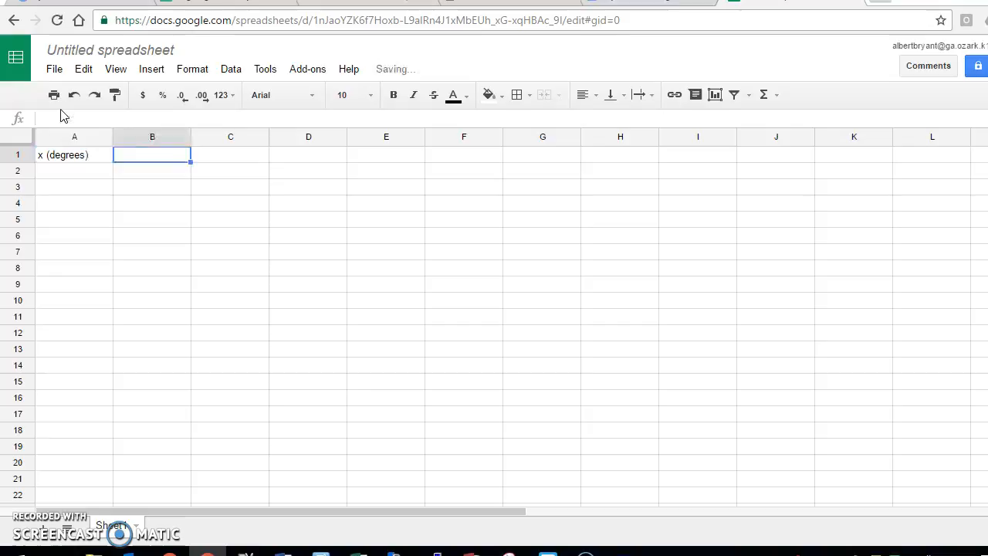
Step: Label B1 "x (radians)" and C1 "f(x) = sin(x)" as column headers
{"action": "type", "text": "x (radians"}
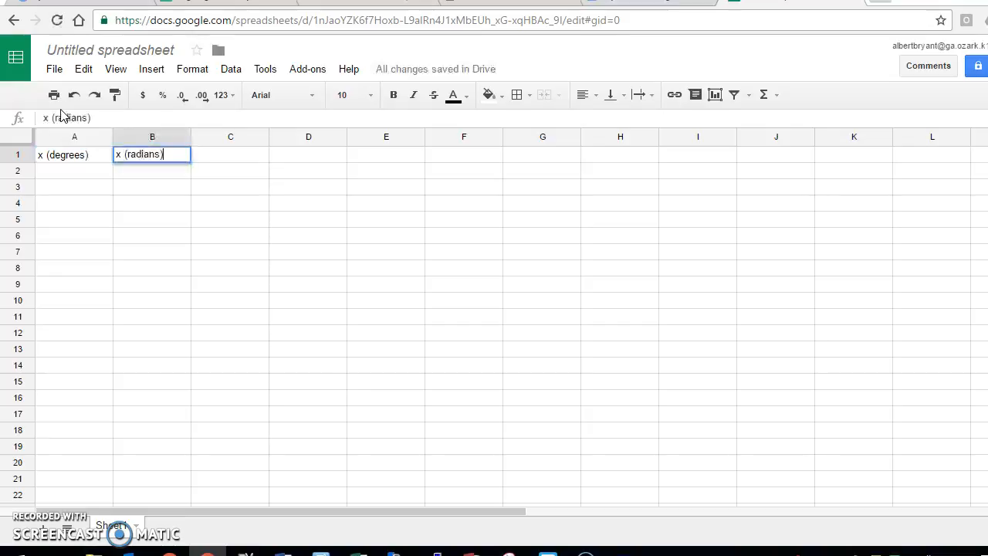
{"action": "key", "text": "Tab"}
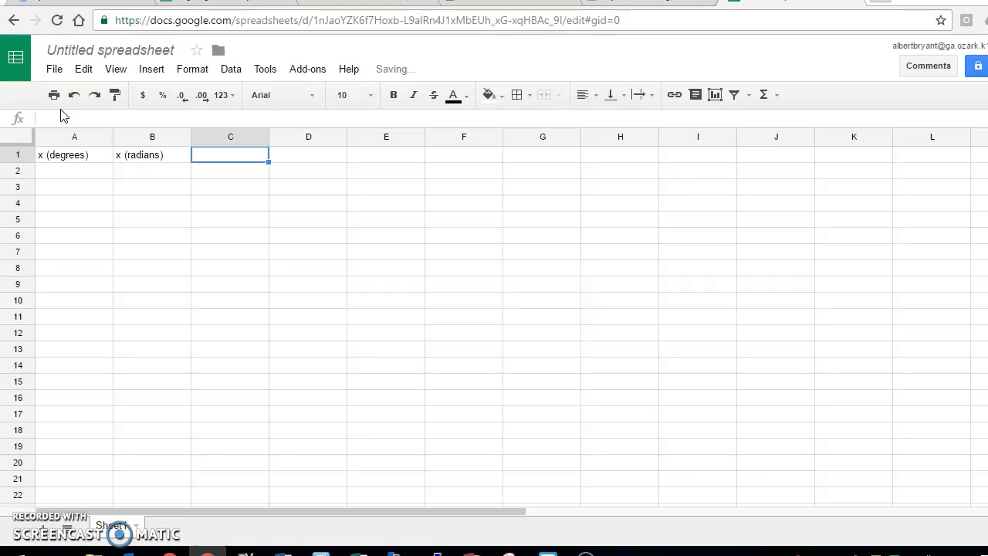
{"action": "type", "text": "f(x) ="}
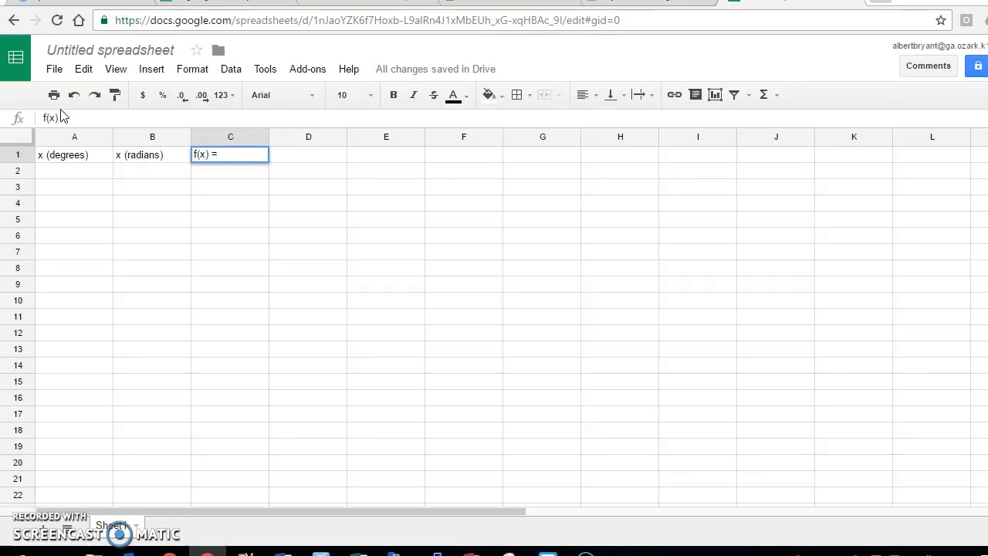
{"action": "type", "text": " sin(x"}
{"action": "key", "text": "BackSpace"}
{"action": "key", "text": "BackSpace"}
{"action": "type", "text": "(x)"}
{"action": "key", "text": "Return"}
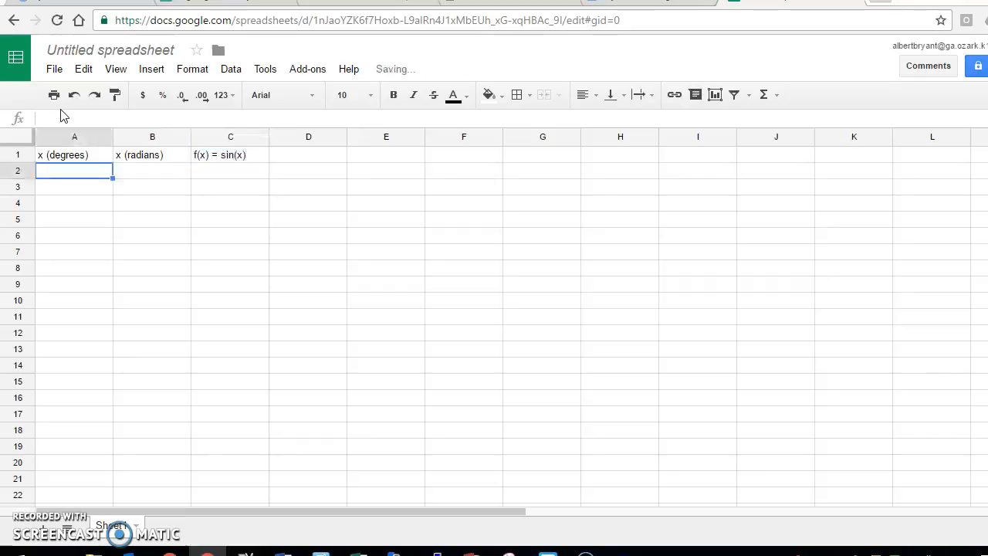
Step: Enter the degree values 0, 15, 30 and 45 in cells A2 to A5
{"action": "left_click", "coordinate": [68, 172]}
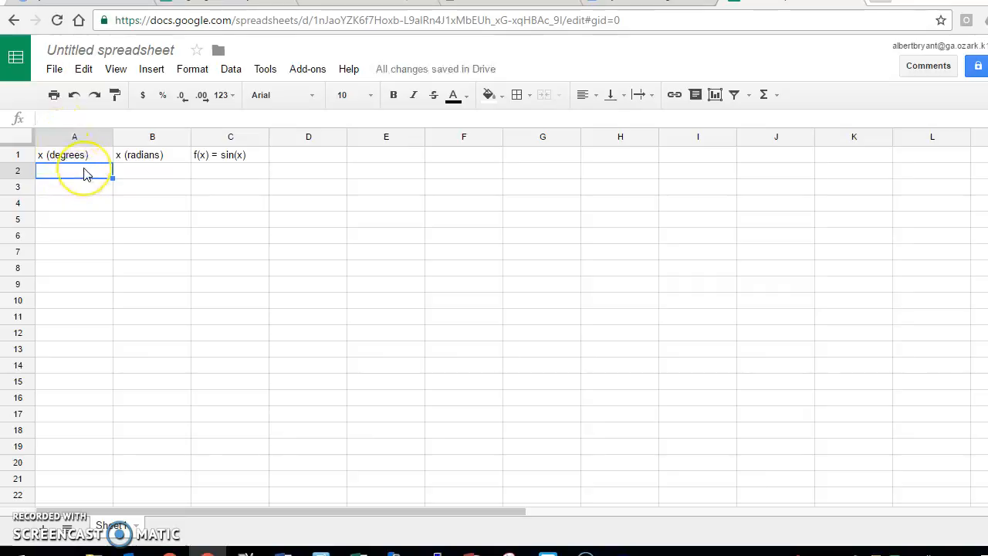
{"action": "type", "text": "0"}
{"action": "key", "text": "Return"}
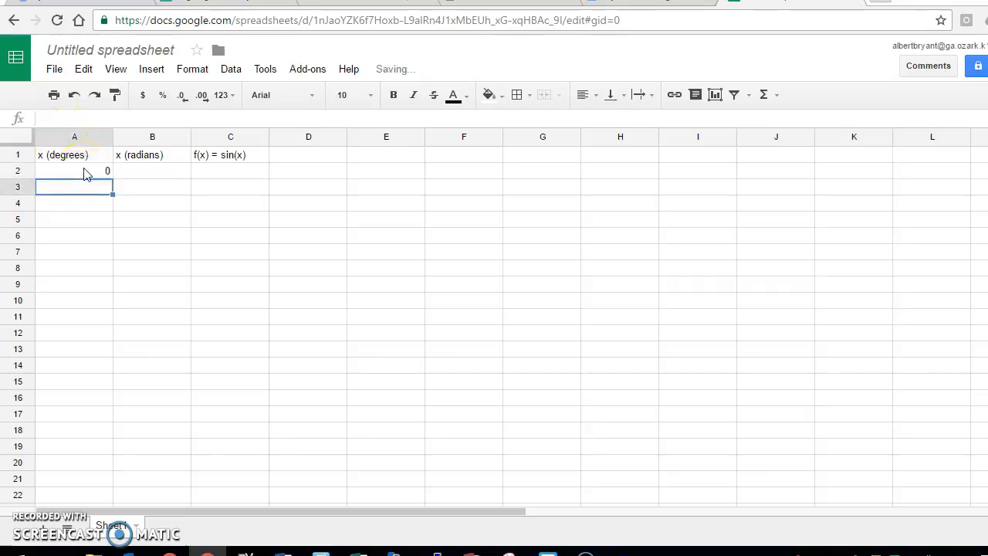
{"action": "type", "text": "15"}
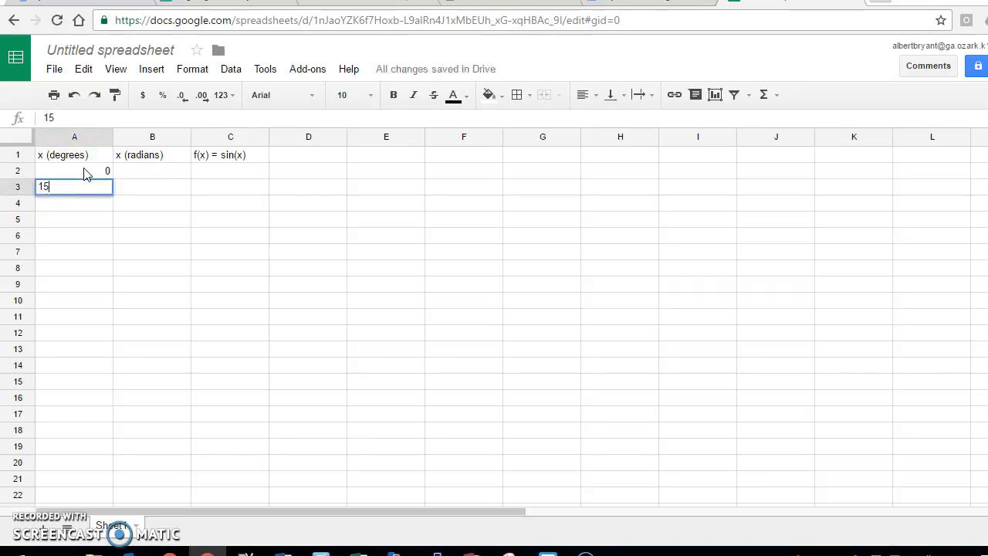
{"action": "key", "text": "Return"}
{"action": "type", "text": "30"}
{"action": "key", "text": "Return"}
{"action": "type", "text": "4"}
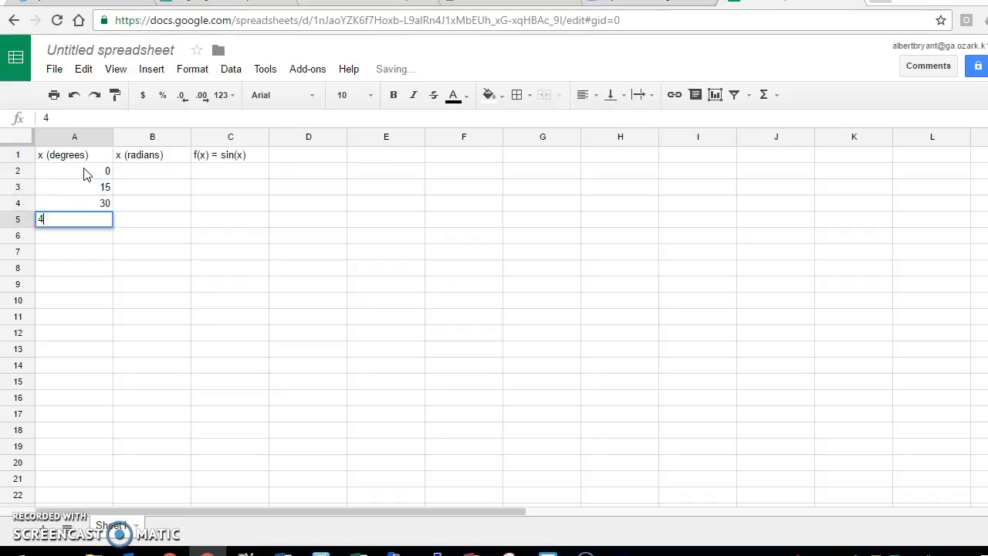
{"action": "type", "text": "5"}
{"action": "key", "text": "Return"}
Step: Extend the 15-degree series down column A so it ends at 720 in row 50
{"action": "left_click_drag", "start_coordinate": [90, 173], "coordinate": [98, 220]}
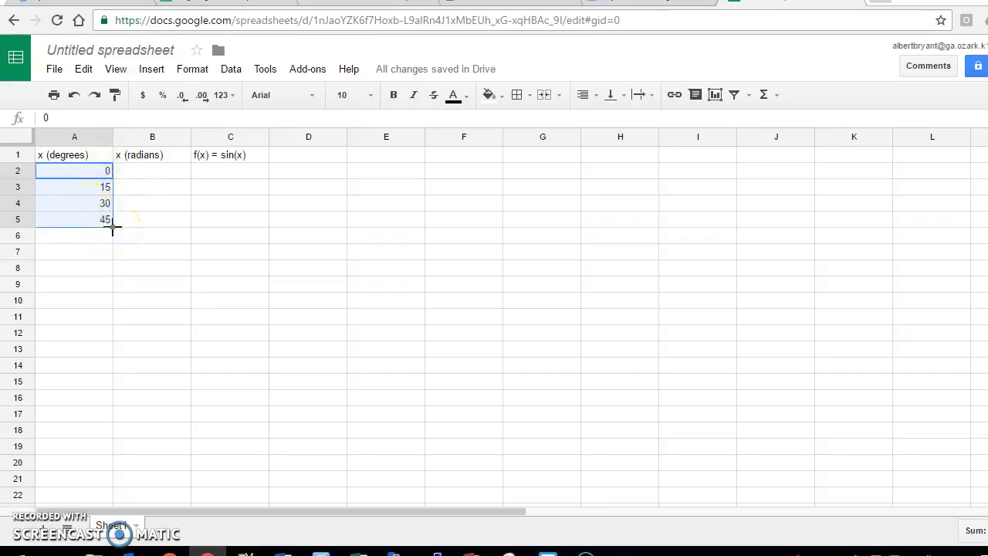
{"action": "left_click_drag", "start_coordinate": [112, 228], "coordinate": [116, 272]}
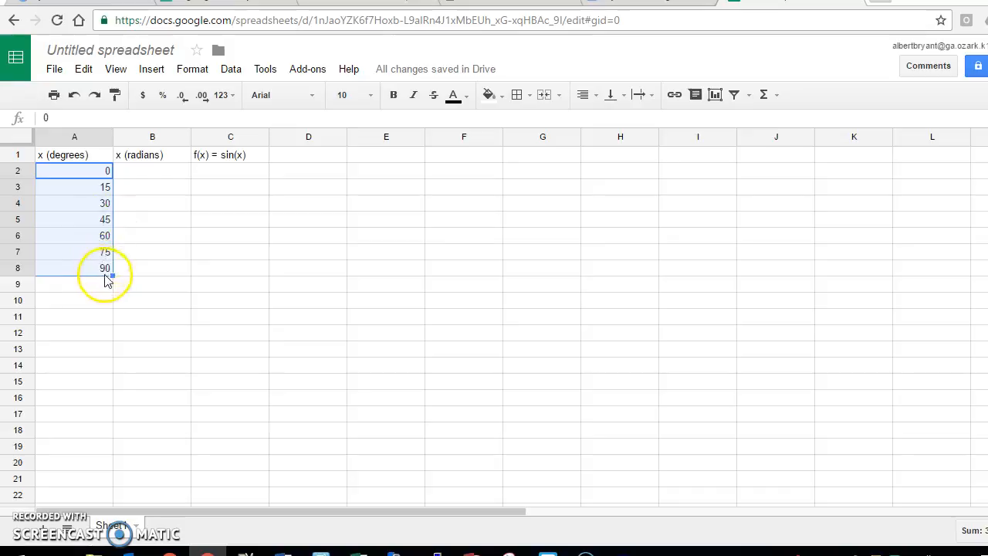
{"action": "left_click_drag", "start_coordinate": [114, 275], "coordinate": [110, 456]}
{"action": "left_click", "coordinate": [105, 496]}
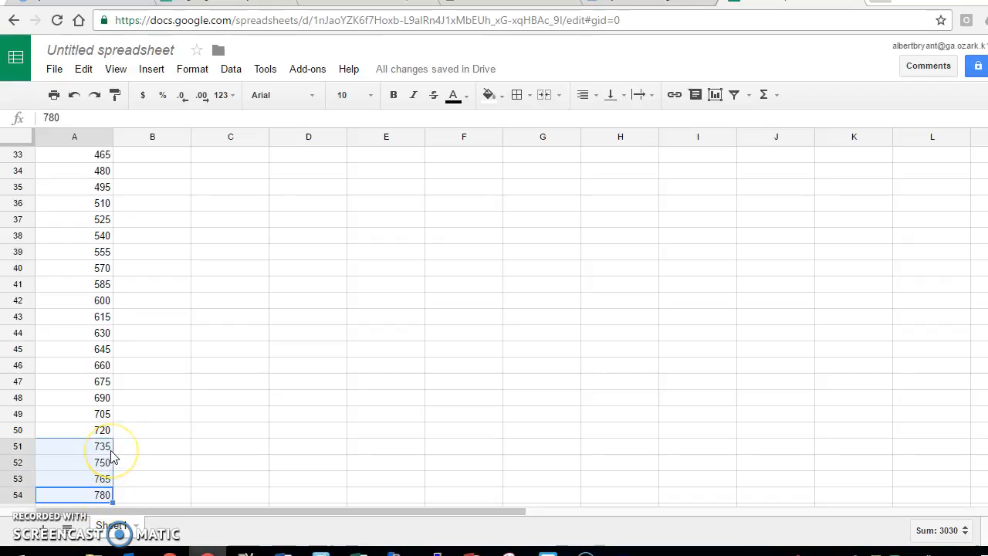
{"action": "key", "text": "Delete"}
{"action": "scroll", "coordinate": [110, 456], "scroll_direction": "up", "scroll_amount": 10}
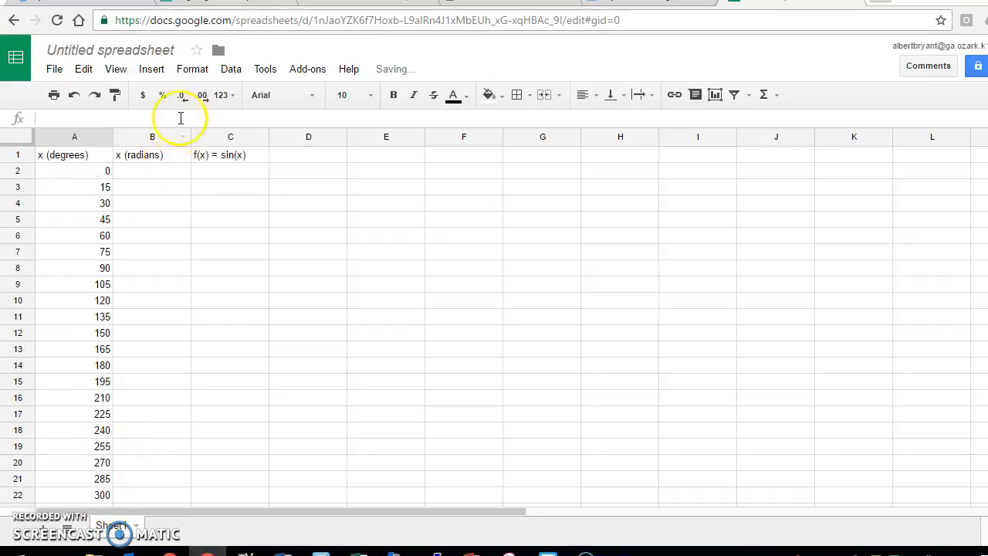
Step: Enter the formula =A2*PI()/180 in B2 to convert degrees to radians
{"action": "left_click", "coordinate": [158, 178]}
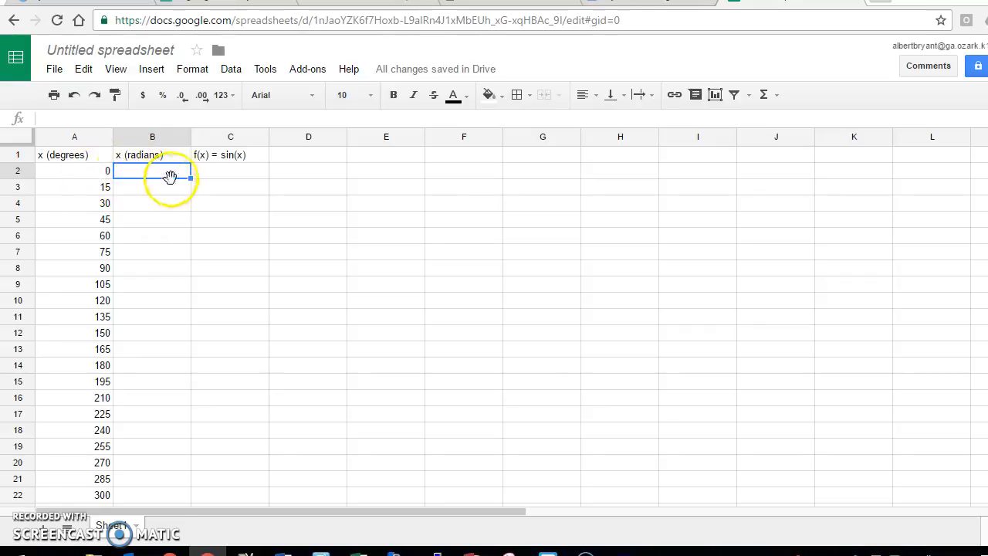
{"action": "type", "text": "="}
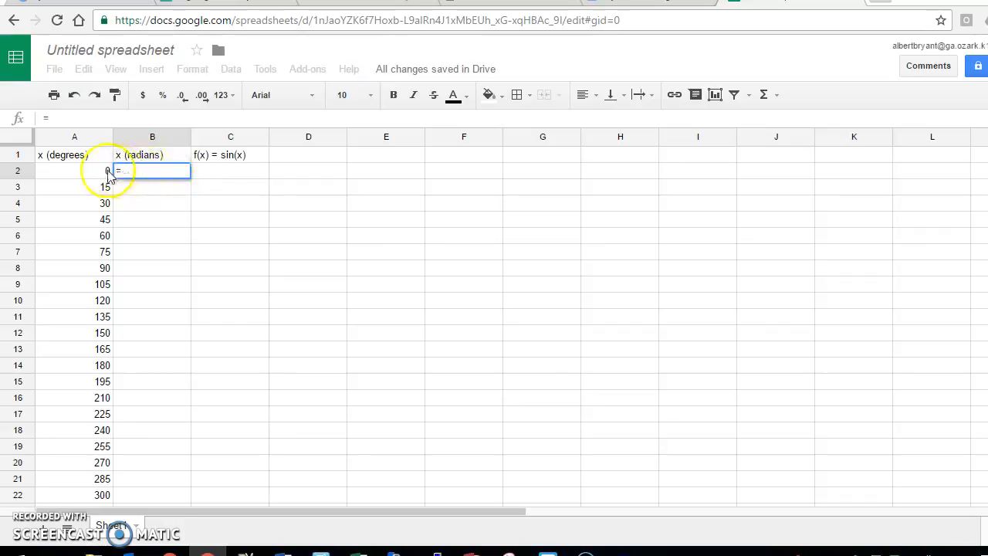
{"action": "left_click", "coordinate": [97, 177]}
{"action": "type", "text": "*"}
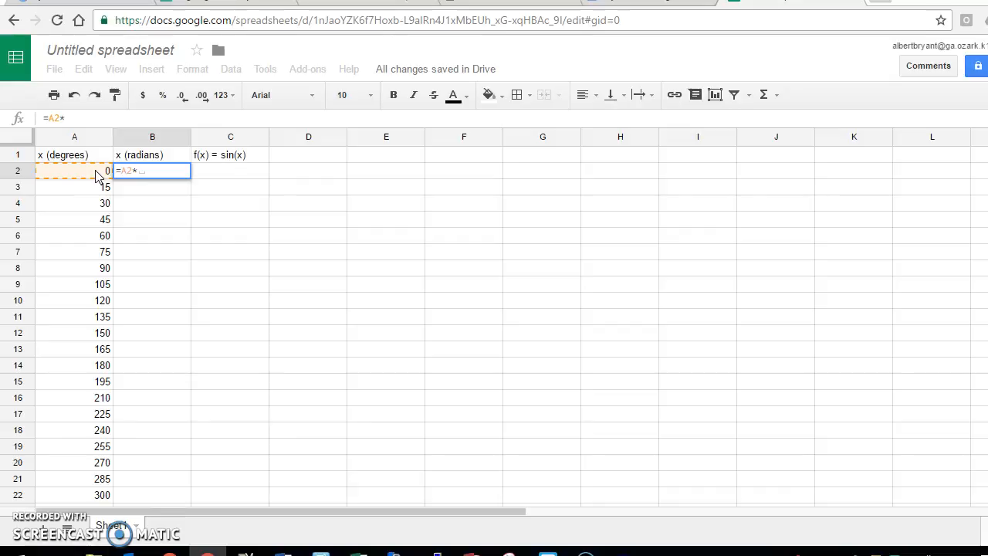
{"action": "type", "text": "PI()"}
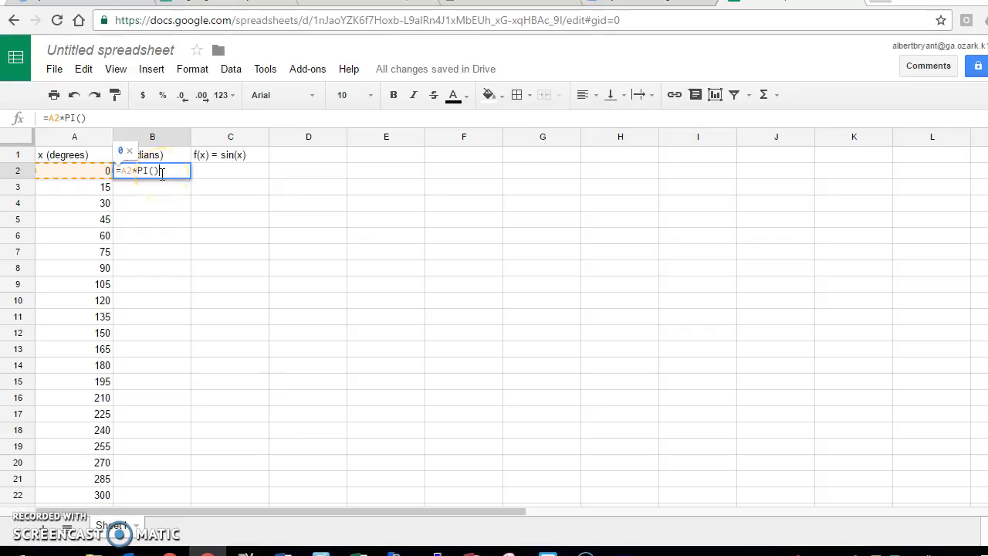
{"action": "type", "text": "/18-"}
{"action": "key", "text": "BackSpace"}
{"action": "type", "text": "0"}
{"action": "key", "text": "Return"}
{"action": "left_click", "coordinate": [173, 176]}
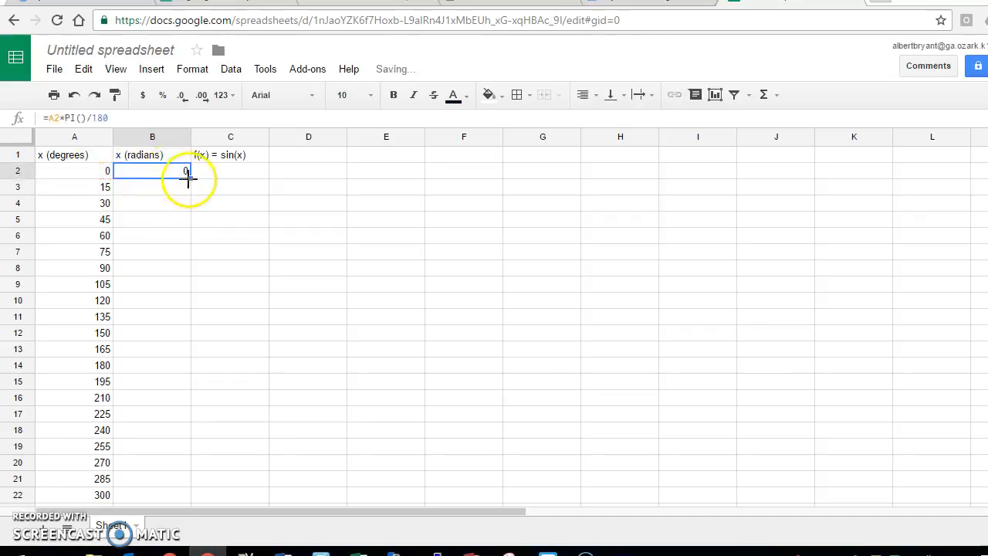
Step: Fill the radians formula down column B for all degree rows
{"action": "left_click_drag", "start_coordinate": [190, 179], "coordinate": [190, 223]}
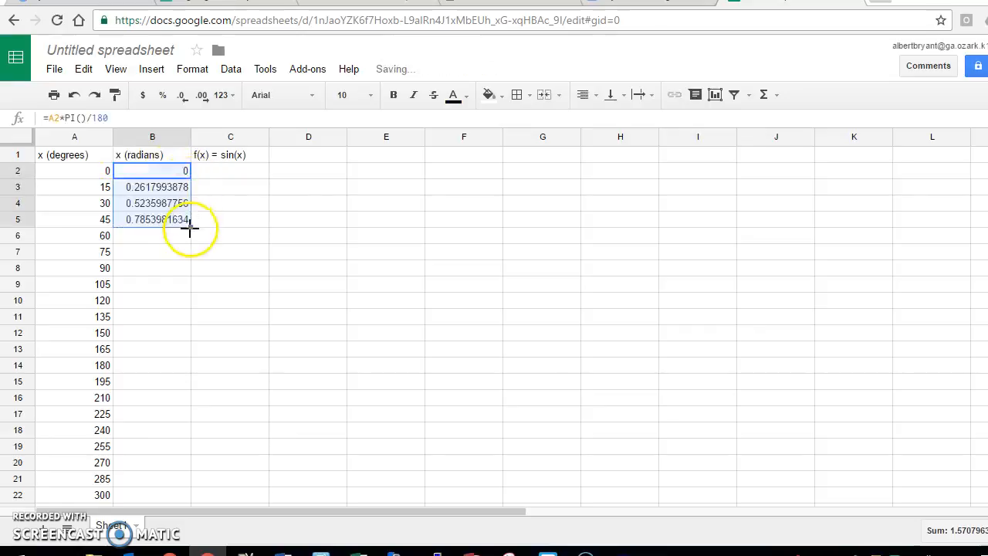
{"action": "left_click", "coordinate": [179, 190]}
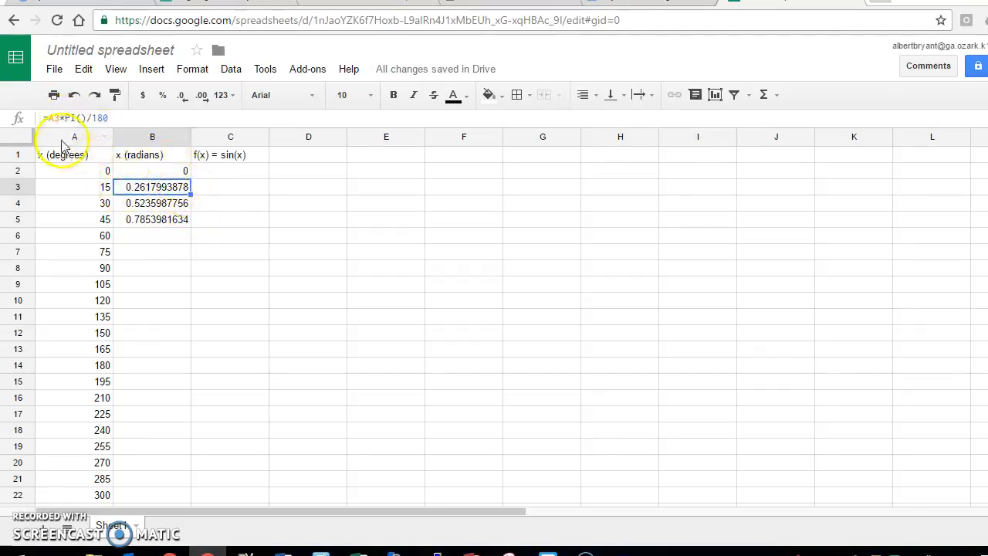
{"action": "left_click", "coordinate": [141, 207]}
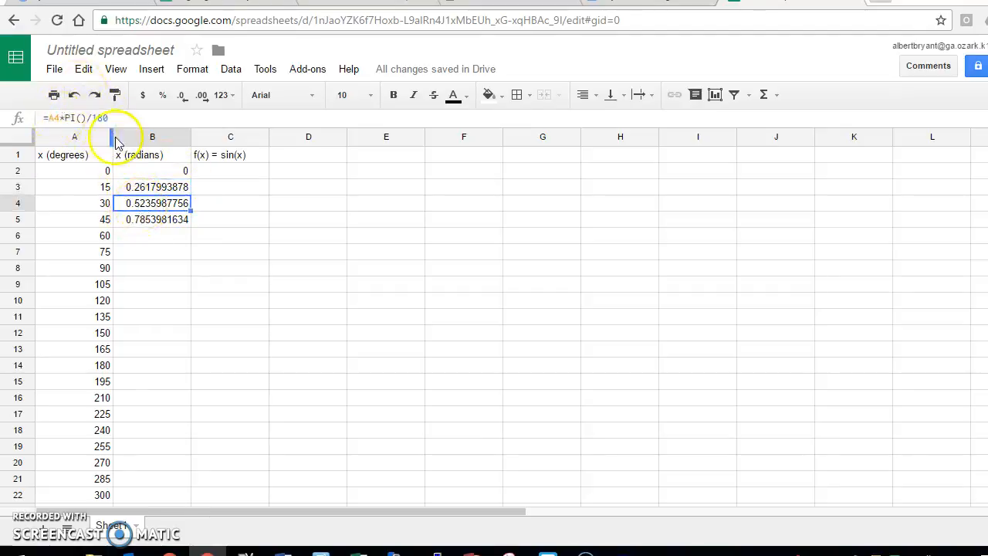
{"action": "left_click_drag", "start_coordinate": [143, 169], "coordinate": [141, 220]}
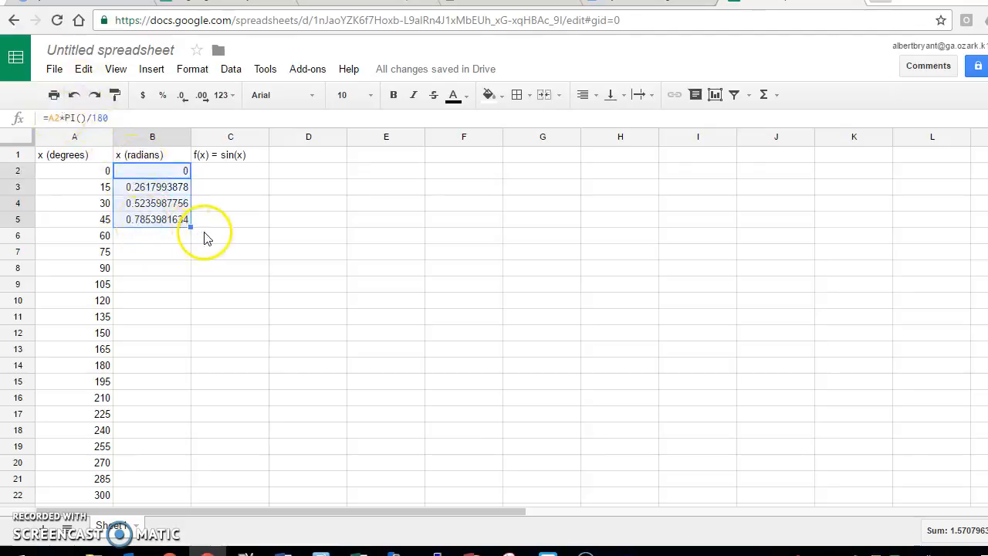
{"action": "left_click_drag", "start_coordinate": [192, 225], "coordinate": [188, 364]}
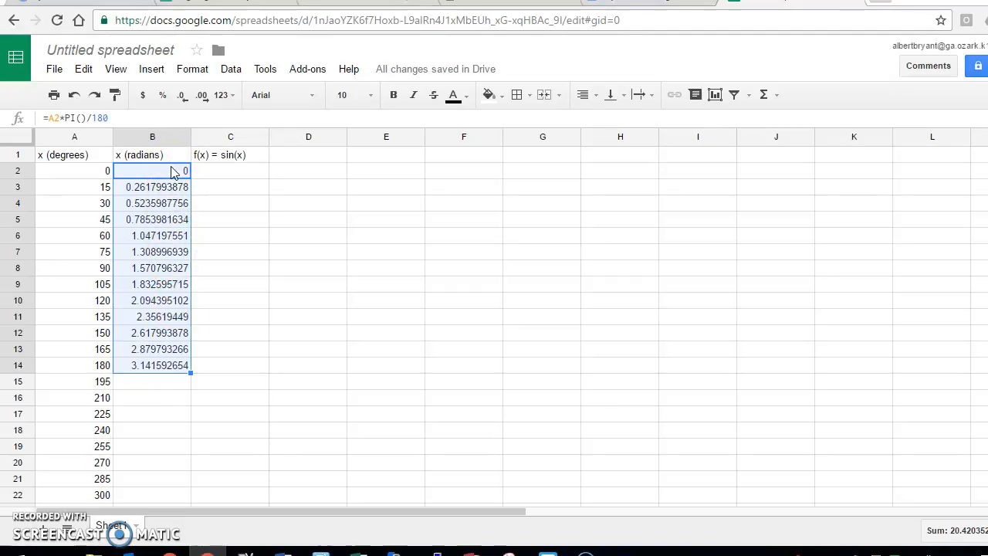
{"action": "double_click", "coordinate": [191, 373]}
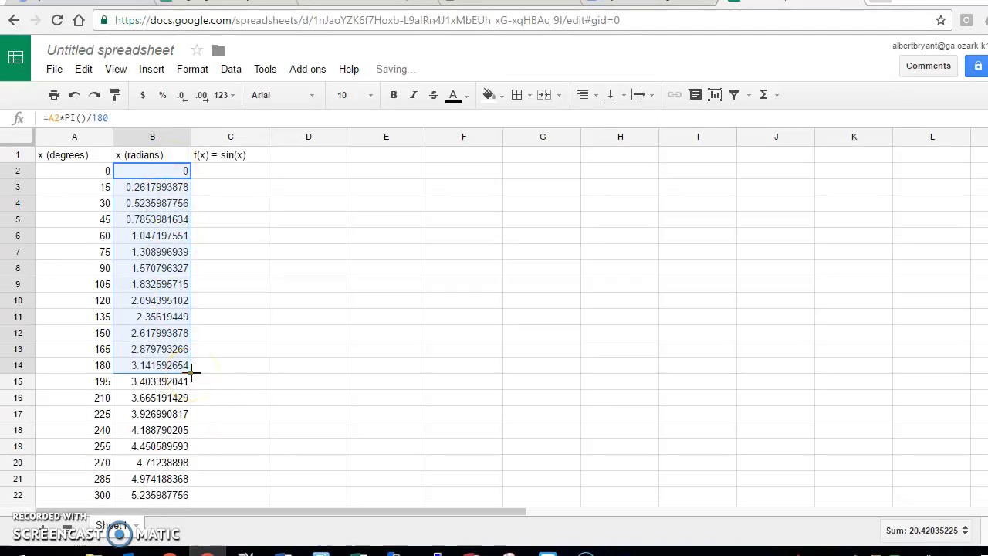
{"action": "scroll", "coordinate": [194, 315], "scroll_direction": "down", "scroll_amount": 12}
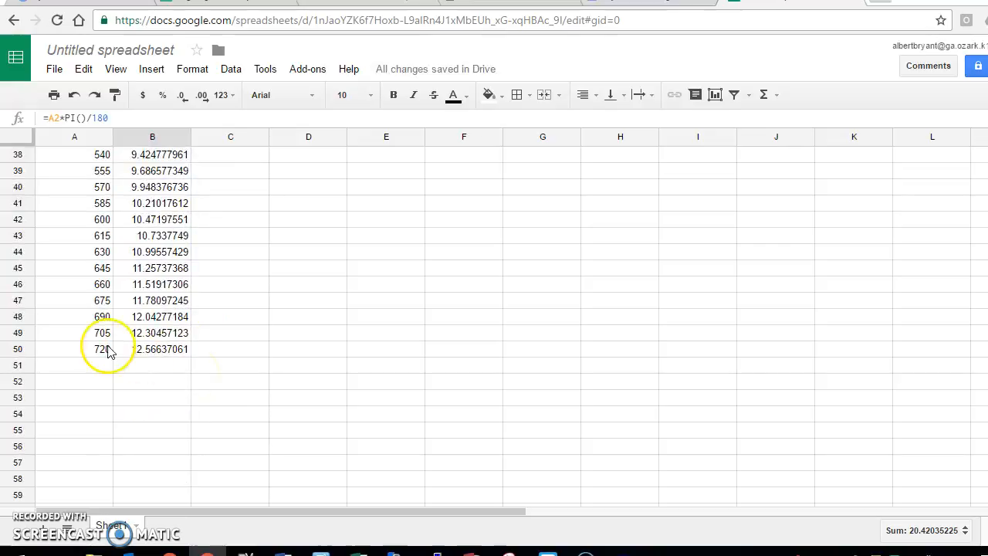
{"action": "scroll", "coordinate": [155, 357], "scroll_direction": "up", "scroll_amount": 12}
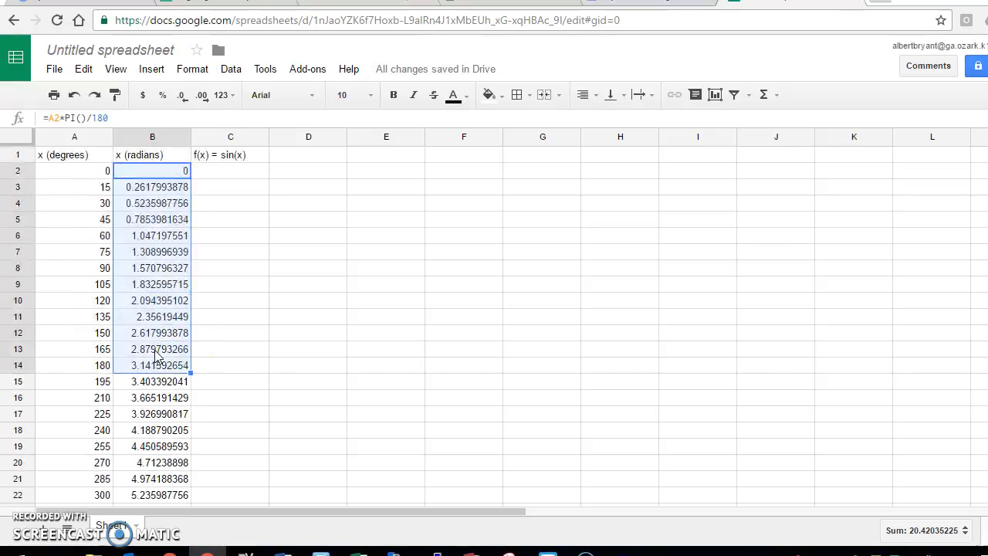
Step: Enter the formula =sin(B2) in C2 and fill it down column C
{"action": "left_click", "coordinate": [226, 177]}
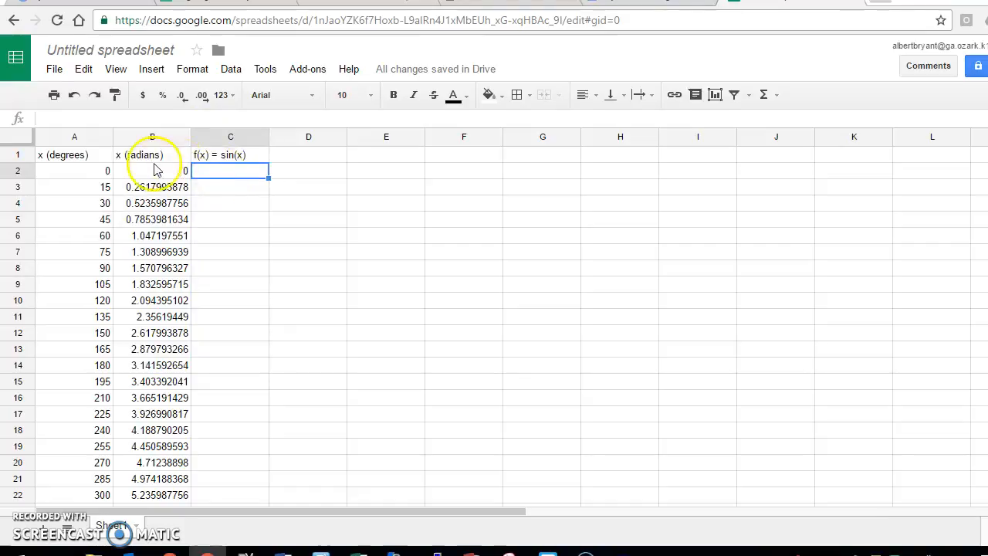
{"action": "left_click", "coordinate": [130, 172]}
{"action": "left_click", "coordinate": [214, 183]}
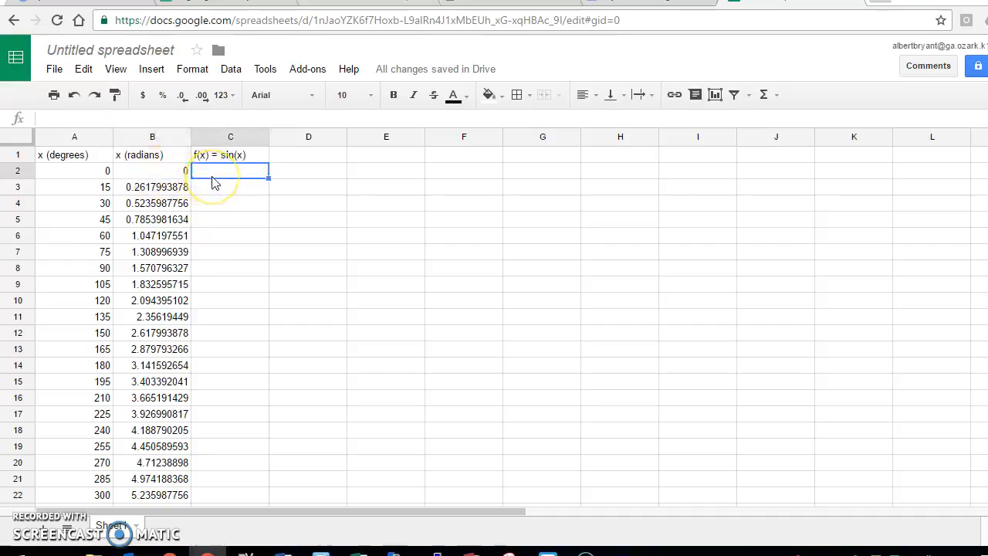
{"action": "type", "text": "=sin("}
{"action": "left_click", "coordinate": [162, 172]}
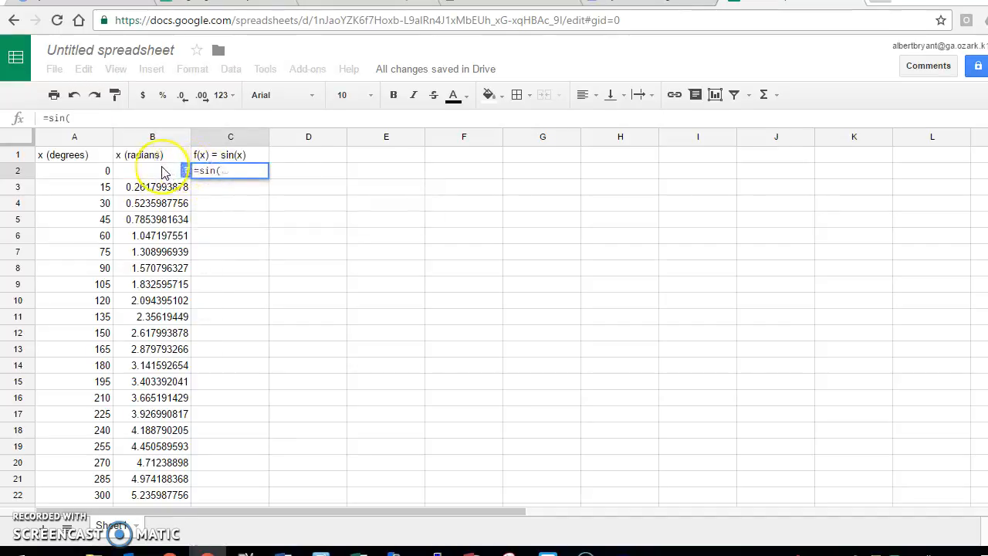
{"action": "type", "text": ")"}
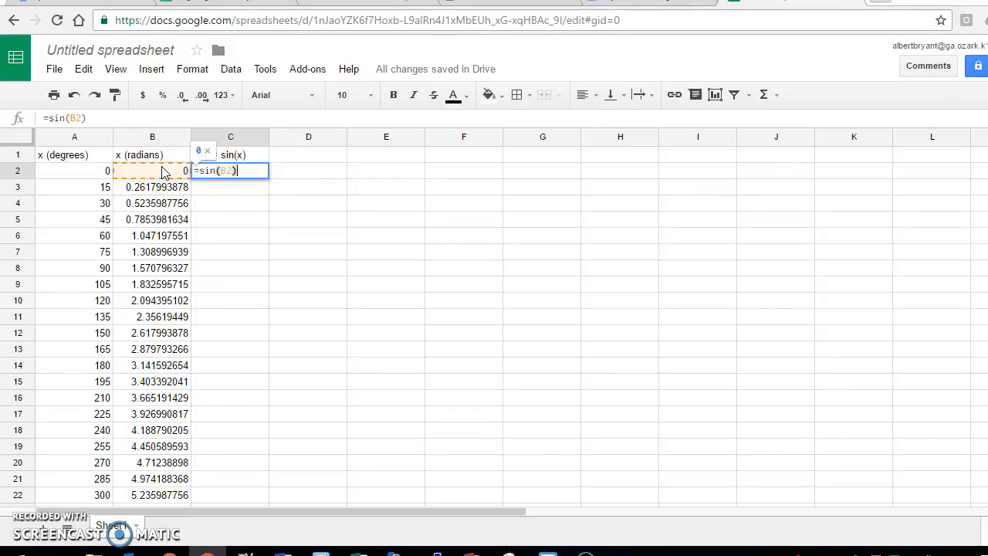
{"action": "key", "text": "Return"}
{"action": "left_click", "coordinate": [263, 170]}
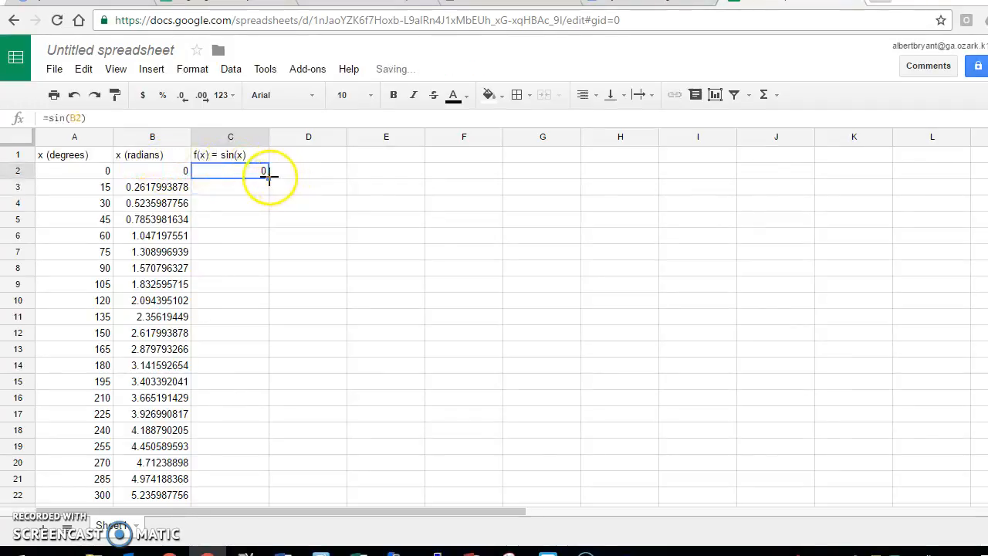
{"action": "double_click", "coordinate": [268, 177]}
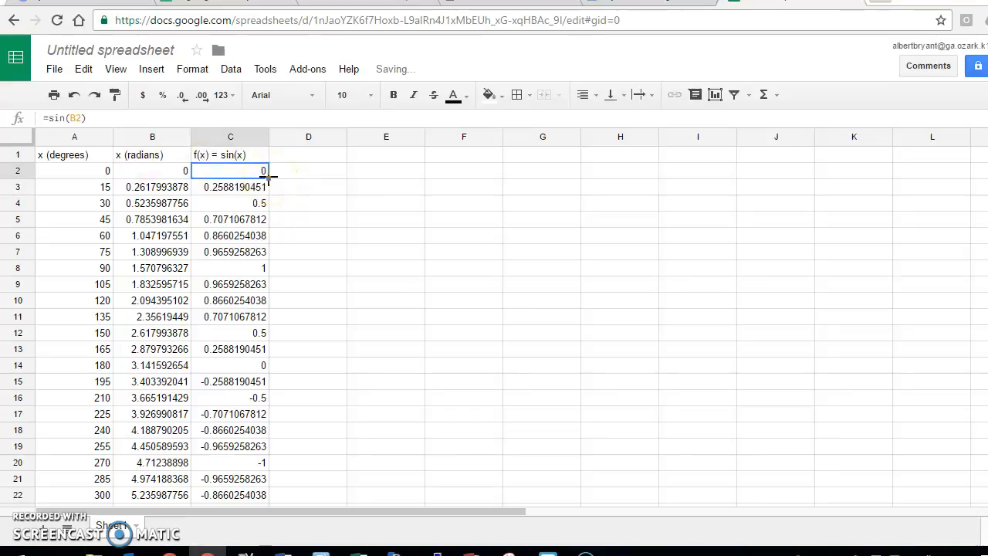
Step: Format column C to show four decimal places
{"action": "left_click", "coordinate": [239, 138]}
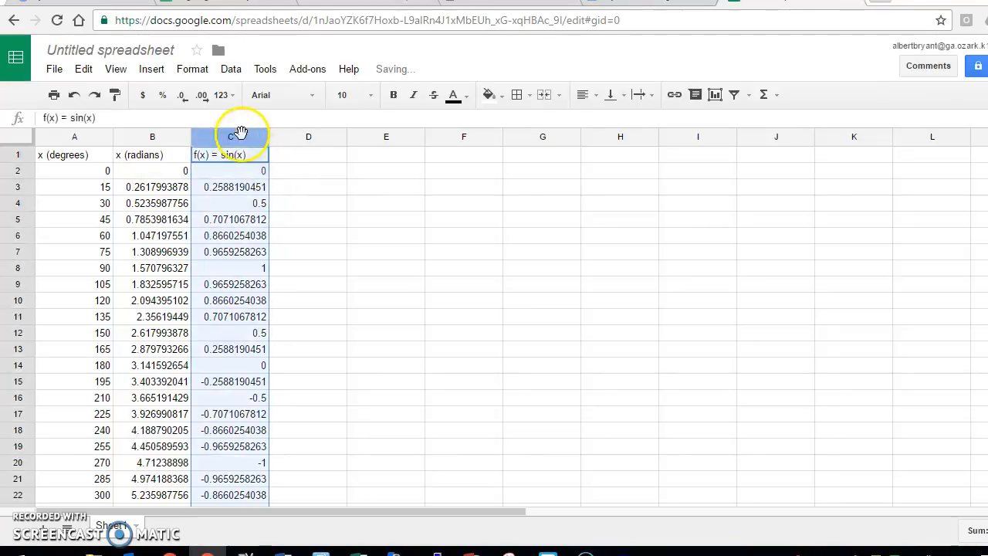
{"action": "left_click", "coordinate": [200, 97]}
{"action": "left_click", "coordinate": [200, 97]}
{"action": "left_click", "coordinate": [200, 98]}
{"action": "left_click", "coordinate": [200, 98]}
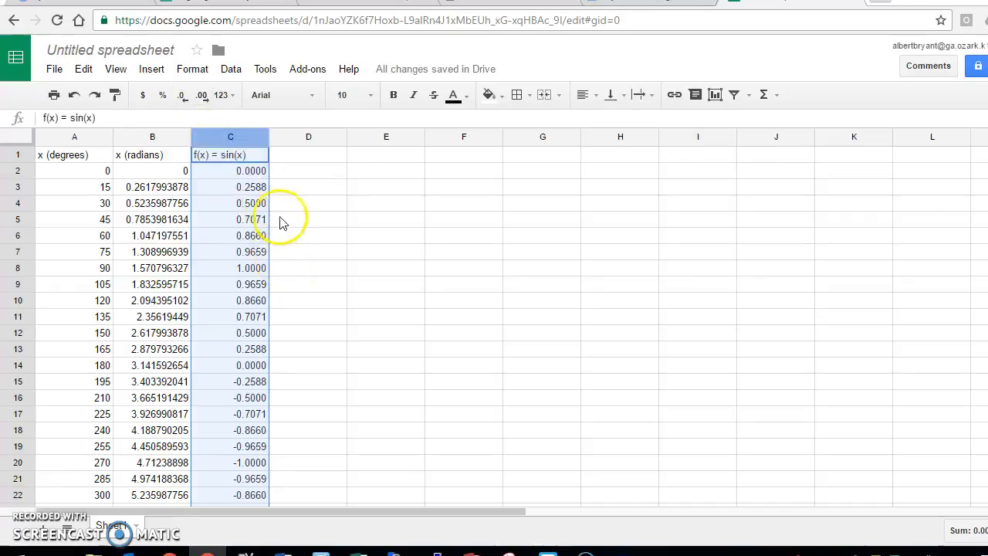
Step: Examine the sin(x) values in column C, selecting cells to compare their formulas with the matching degree values
{"action": "scroll", "coordinate": [260, 220], "scroll_direction": "down", "scroll_amount": 5}
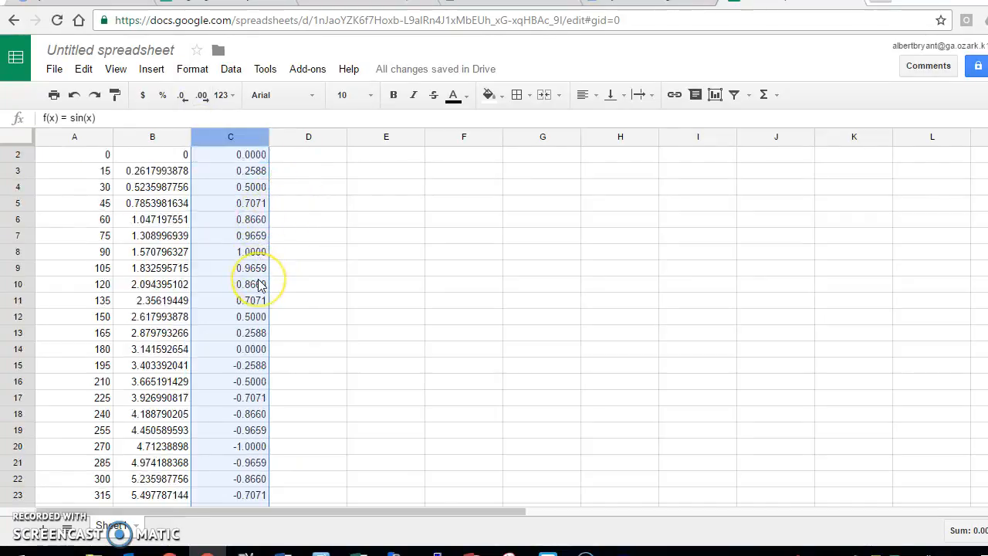
{"action": "scroll", "coordinate": [260, 285], "scroll_direction": "up", "scroll_amount": 2}
{"action": "scroll", "coordinate": [261, 286], "scroll_direction": "up", "scroll_amount": 4}
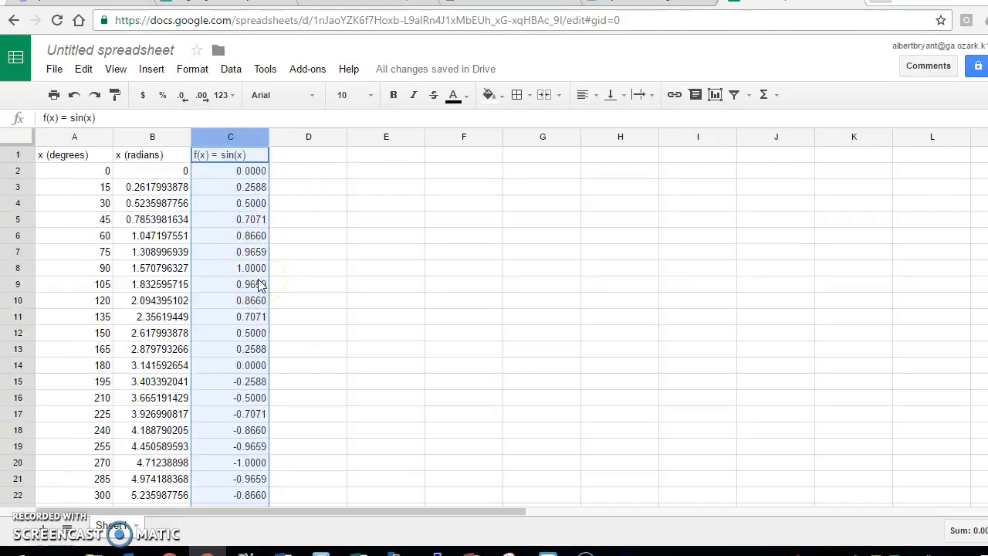
{"action": "left_click", "coordinate": [250, 204]}
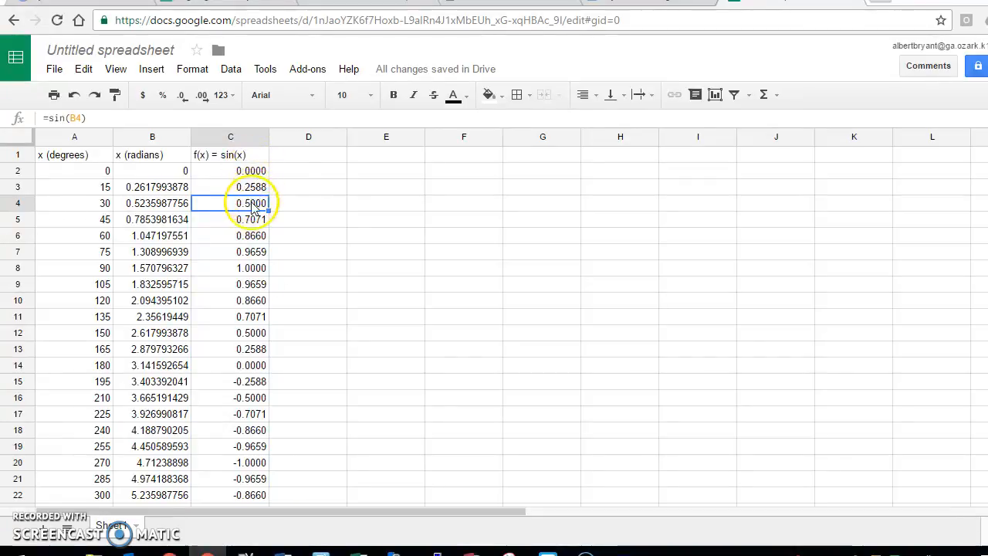
{"action": "left_click", "coordinate": [70, 205]}
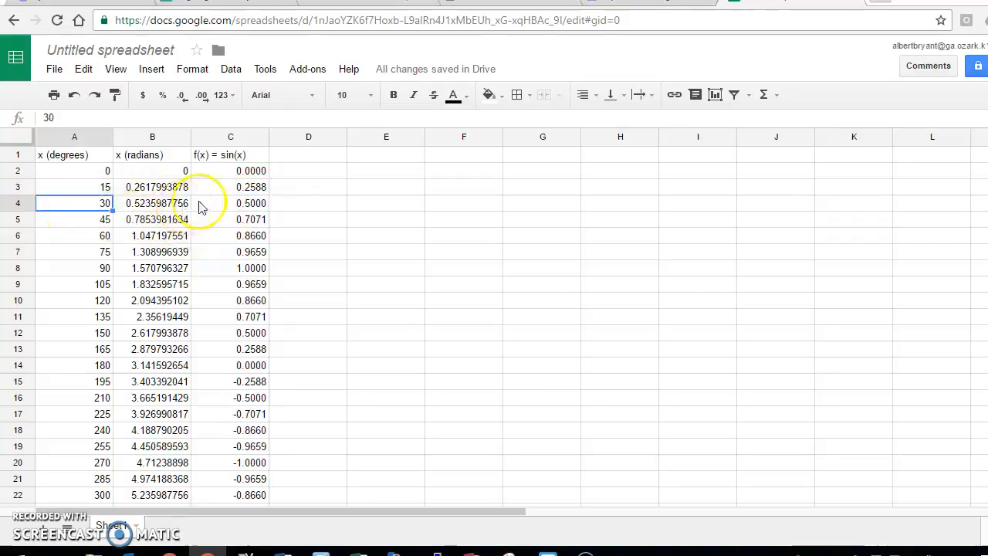
{"action": "left_click", "coordinate": [264, 208]}
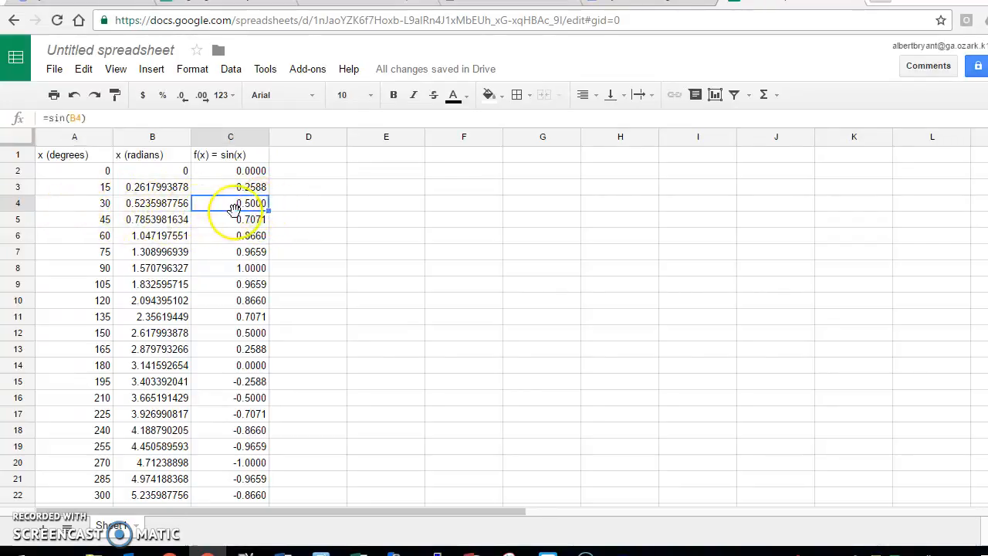
{"action": "left_click", "coordinate": [220, 338]}
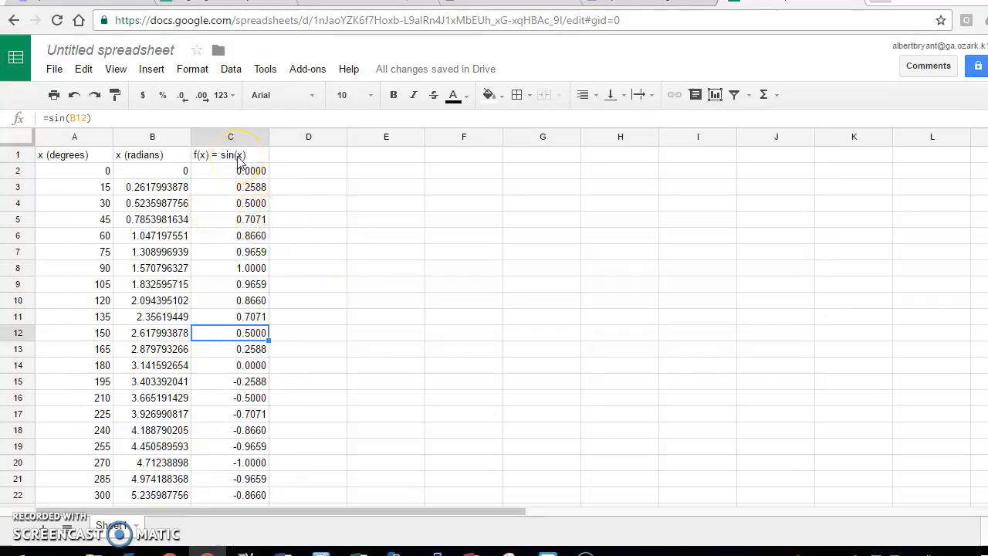
{"action": "scroll", "coordinate": [221, 224], "scroll_direction": "down", "scroll_amount": 13}
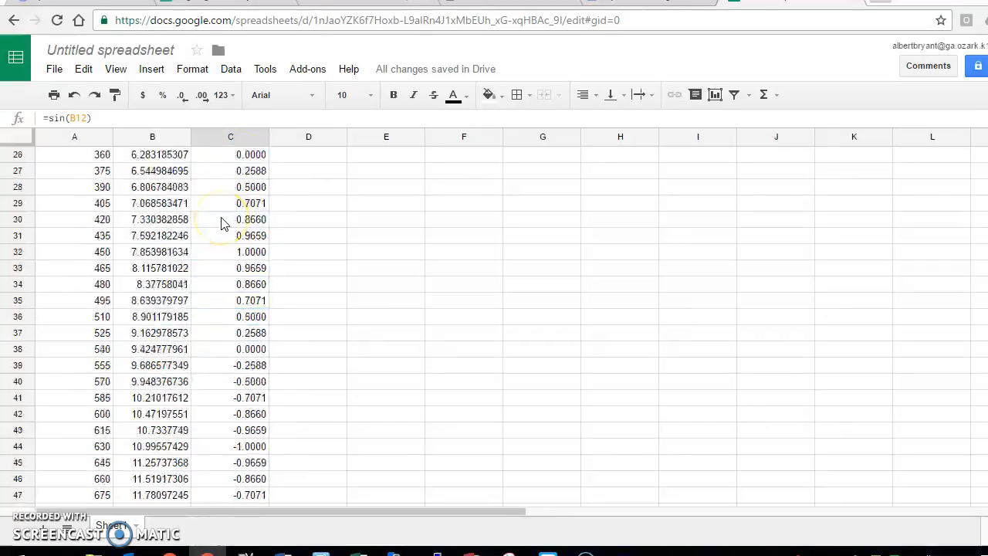
{"action": "scroll", "coordinate": [224, 212], "scroll_direction": "up", "scroll_amount": 4}
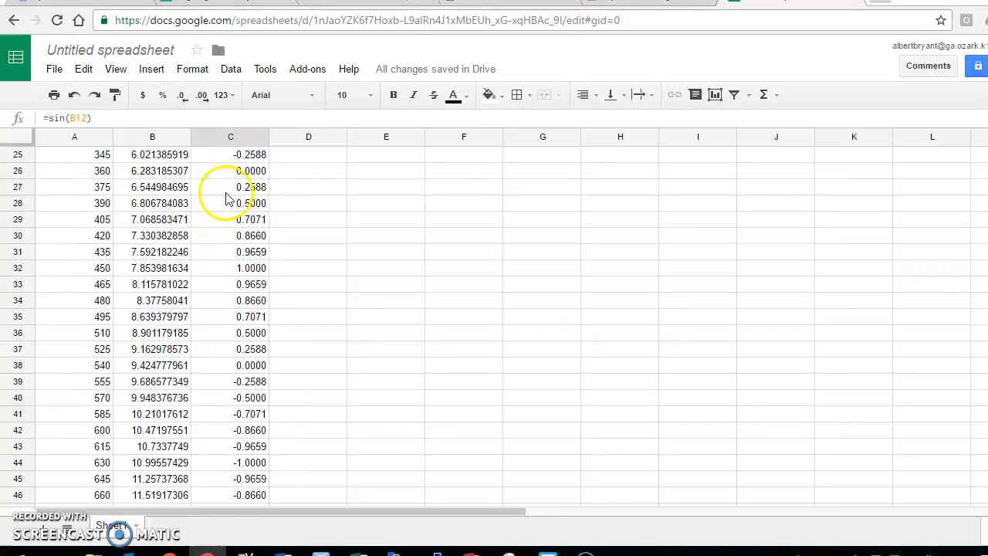